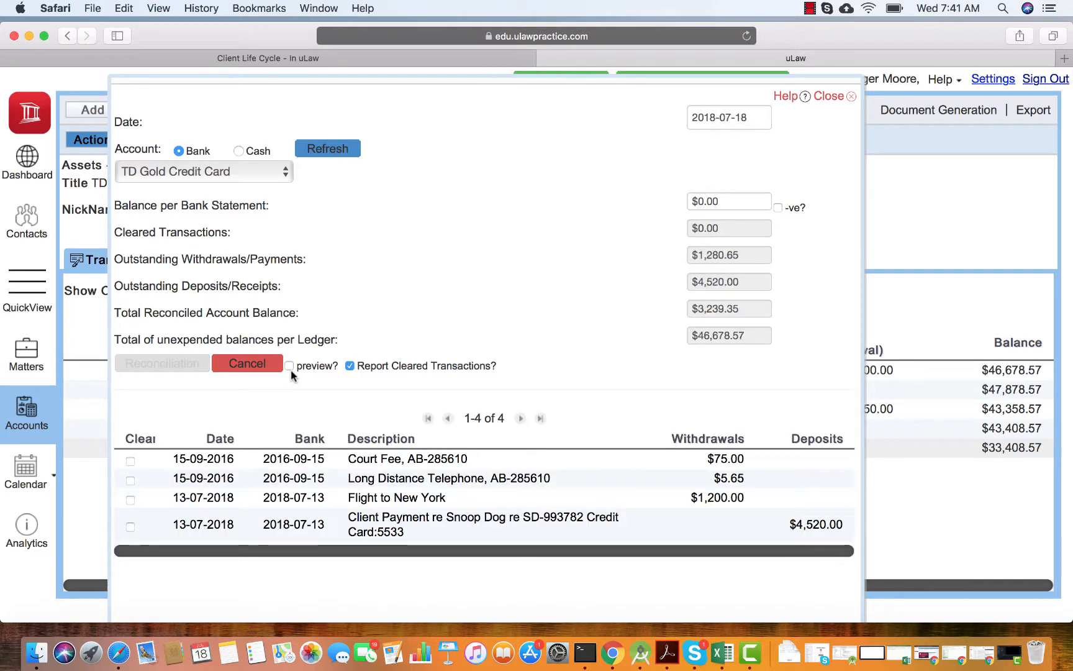
Set the balance per bank statement for the TD Gold Credit Card reconciliation to $46,759.22.
click(704, 200)
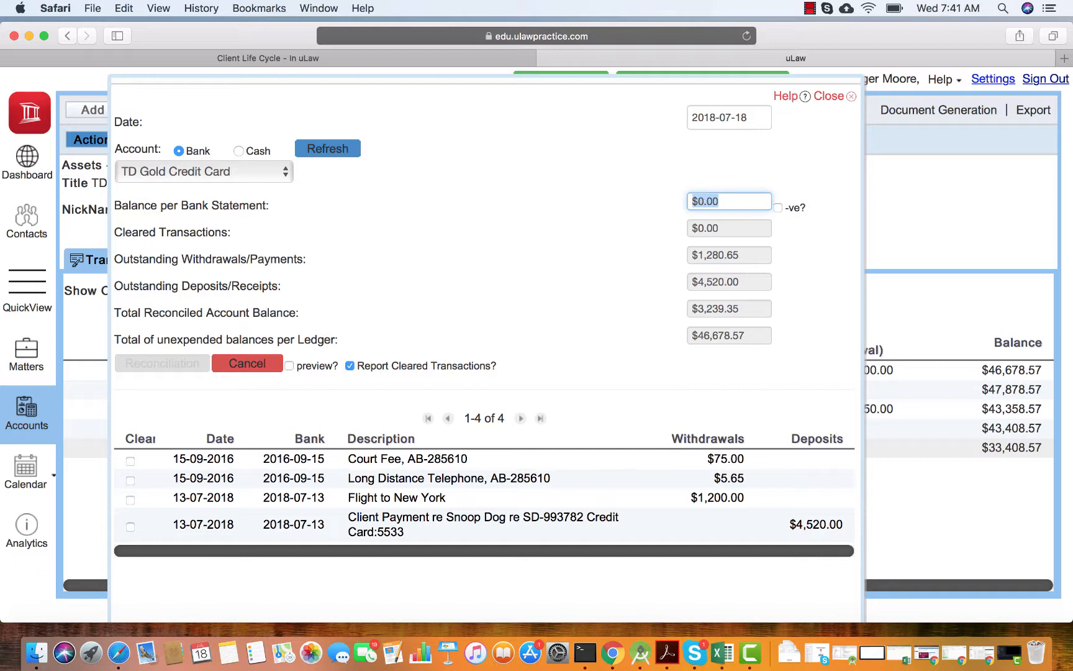
click(810, 8)
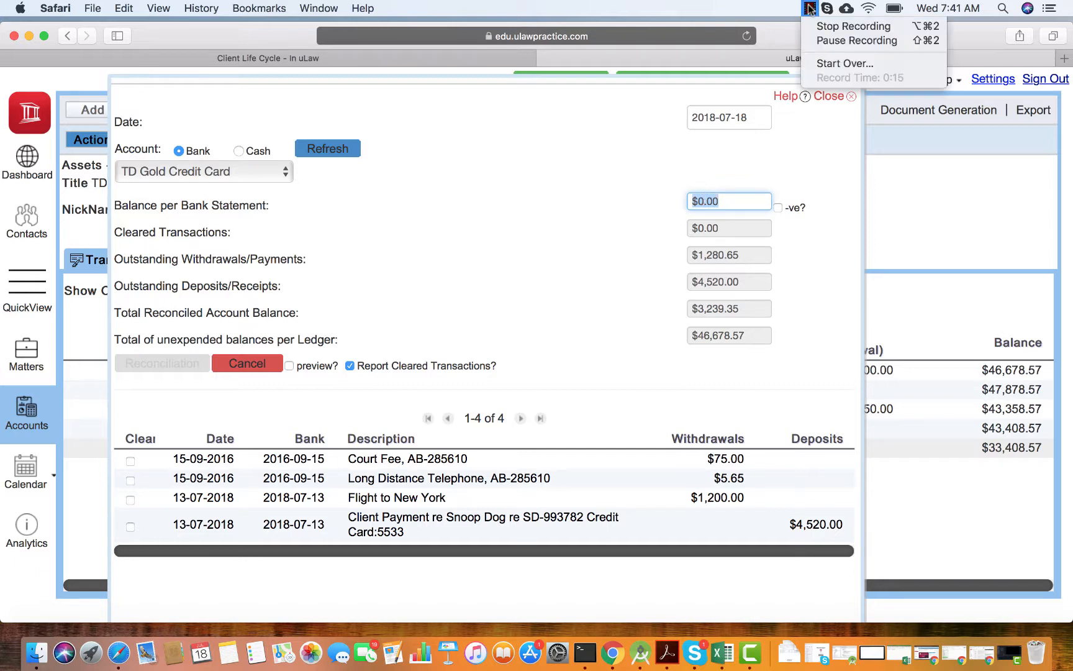
click(830, 42)
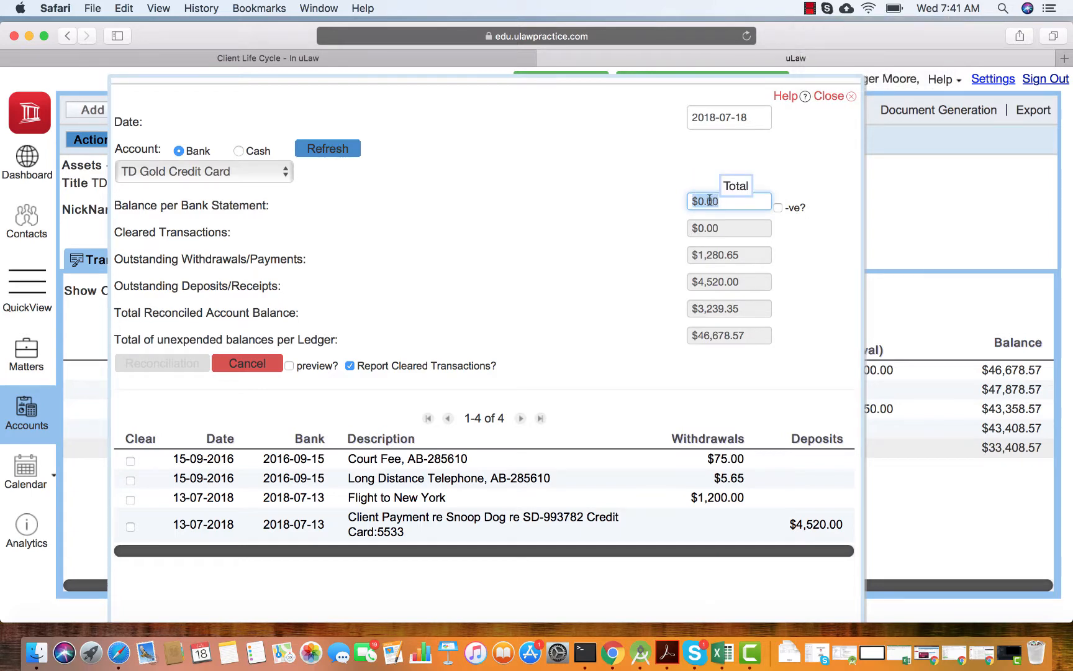
right_click(711, 199)
click(741, 271)
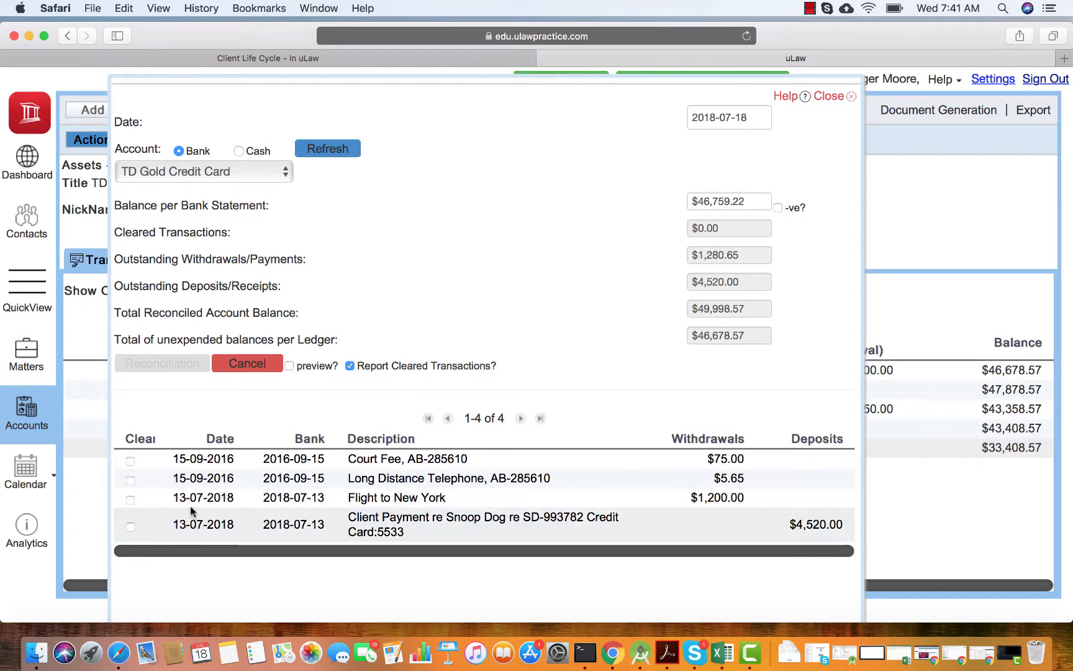
Mark the Flight to New York and the $4,520.00 client payment as cleared, and generate a preview of the reconciliation statement.
click(130, 501)
click(131, 528)
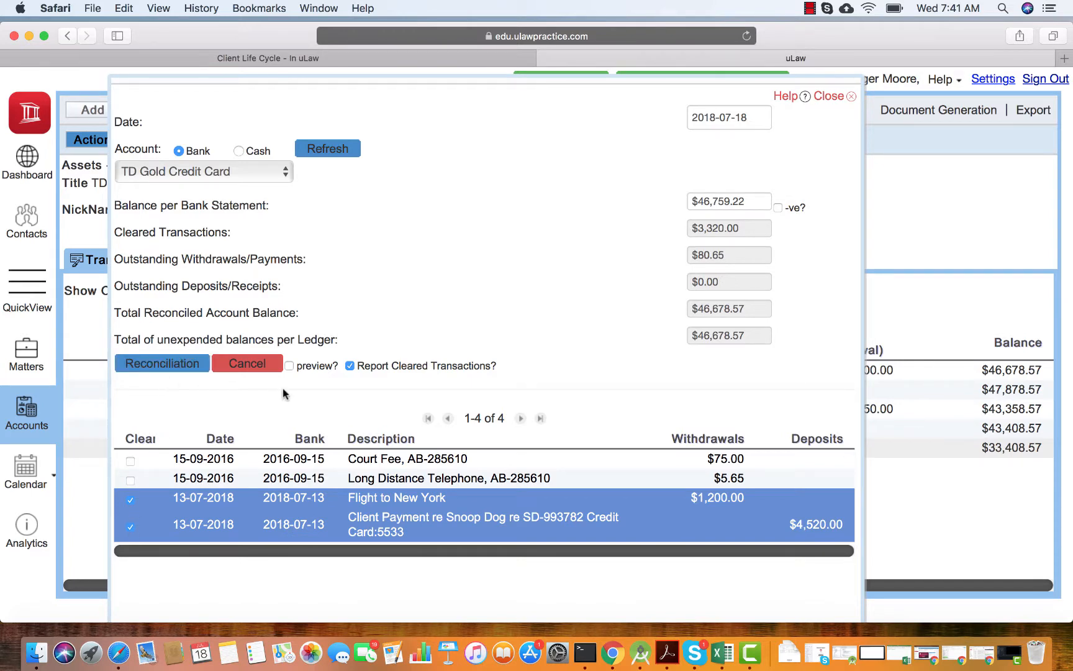
click(289, 366)
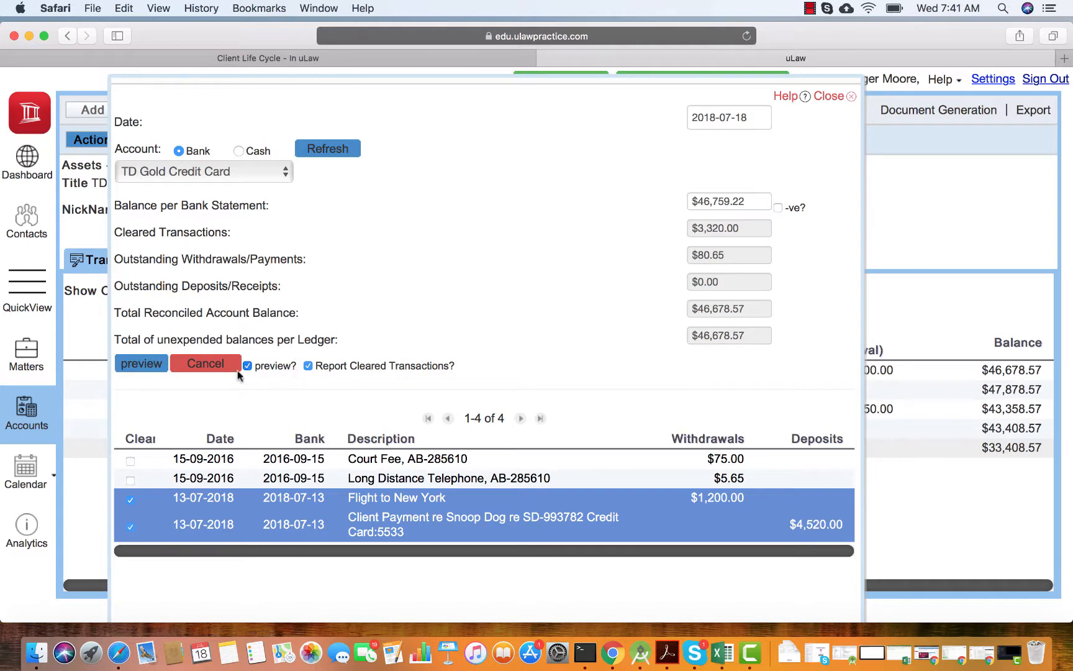
click(139, 367)
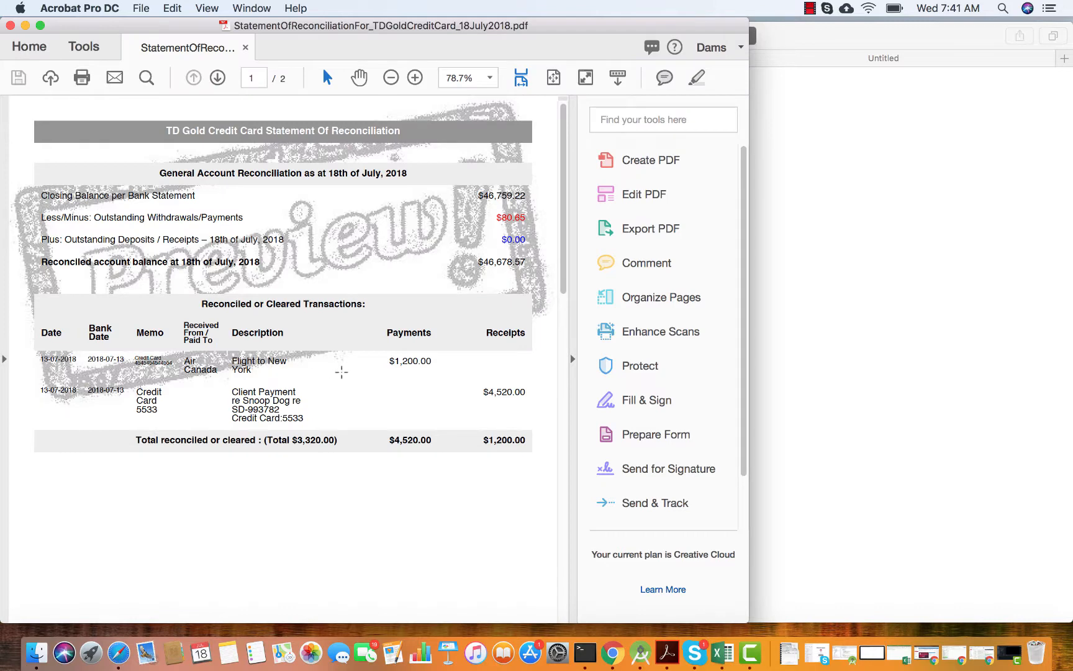
Review both pages of the reconciliation preview PDF, from cleared transactions to outstanding withdrawals, and return to the uLaw account page.
scroll(342, 371, down, 2)
scroll(347, 379, up, 2)
scroll(198, 389, down, 2)
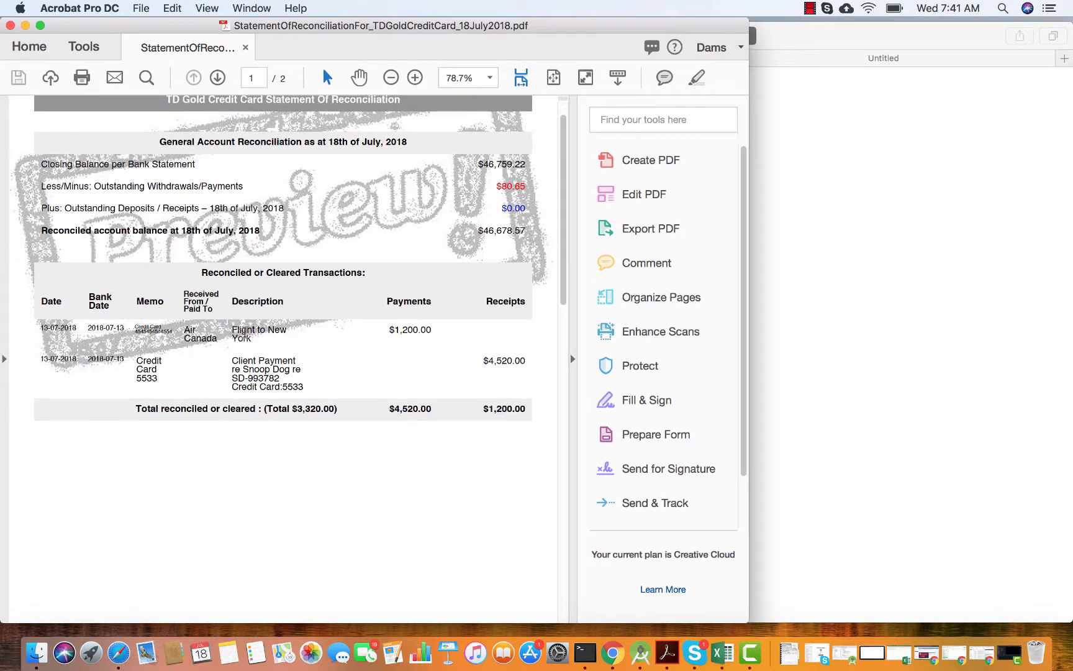
scroll(275, 359, down, 12)
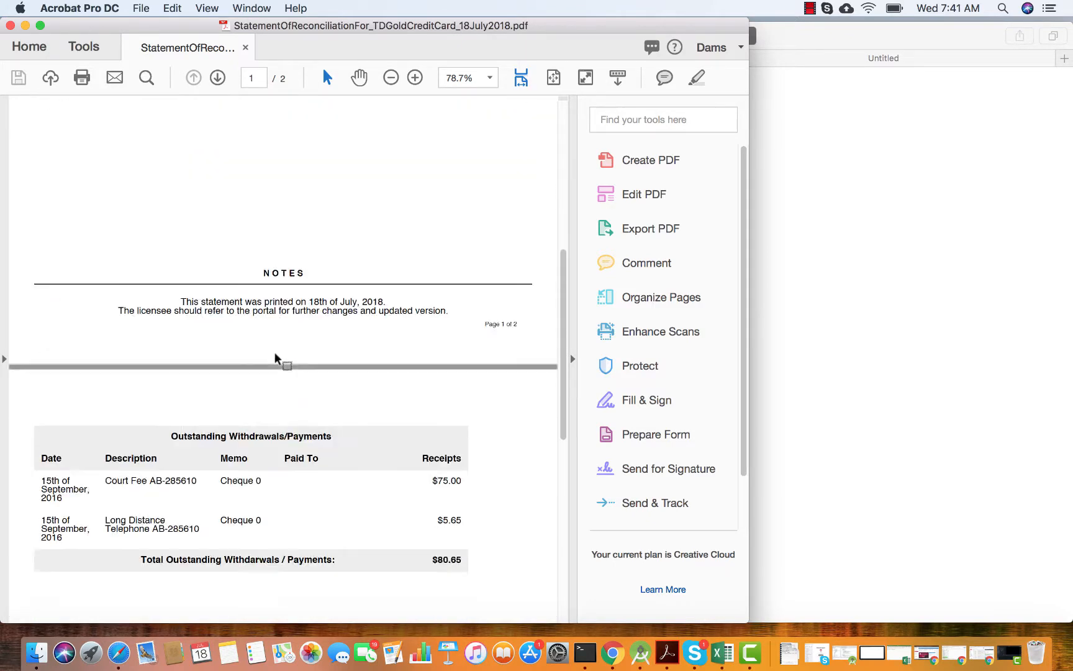
scroll(275, 359, down, 4)
scroll(206, 430, down, 15)
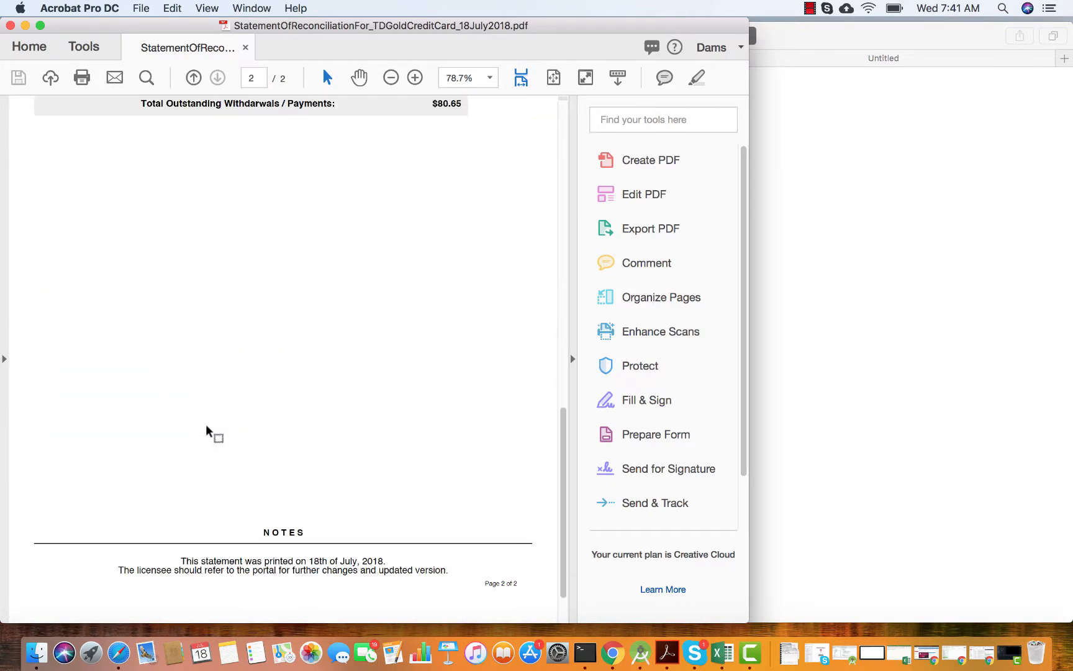
scroll(209, 431, up, 20)
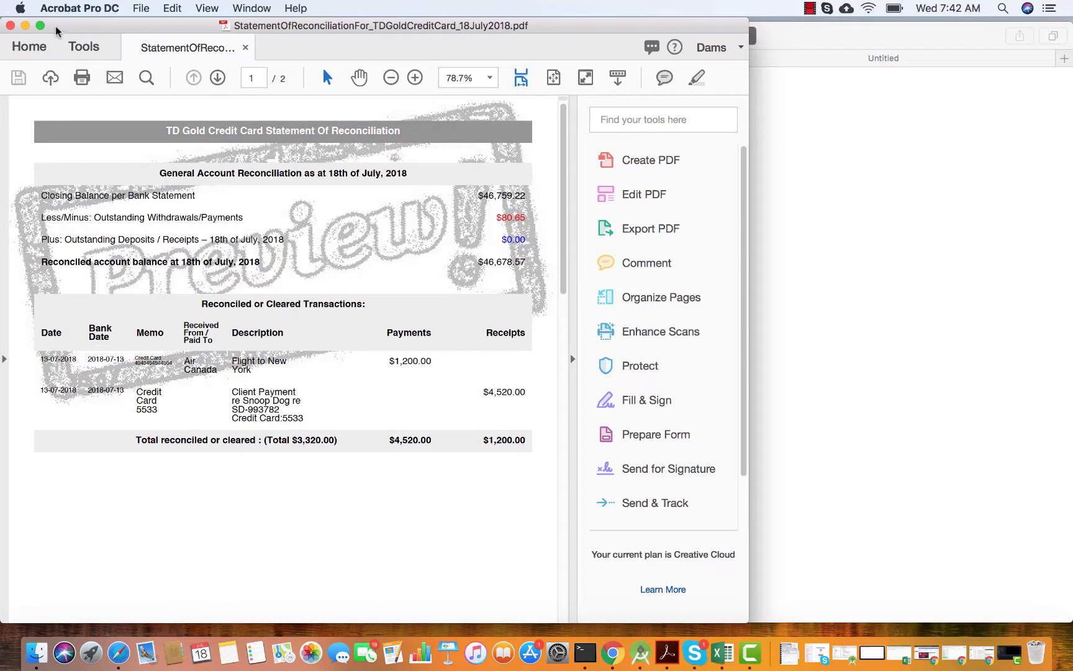
click(26, 25)
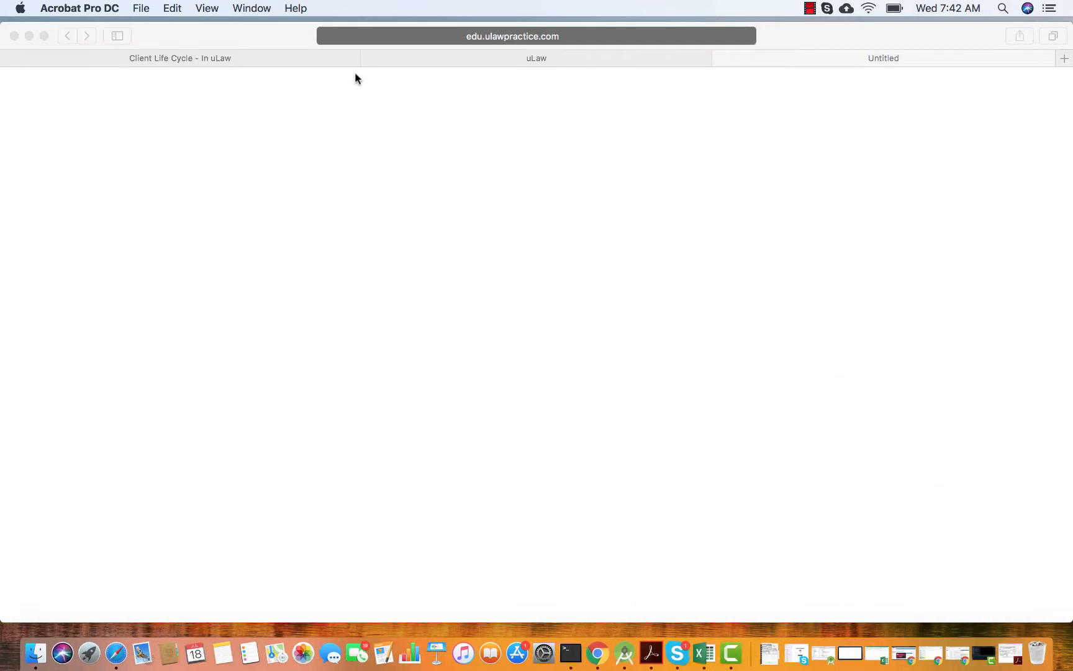
click(394, 62)
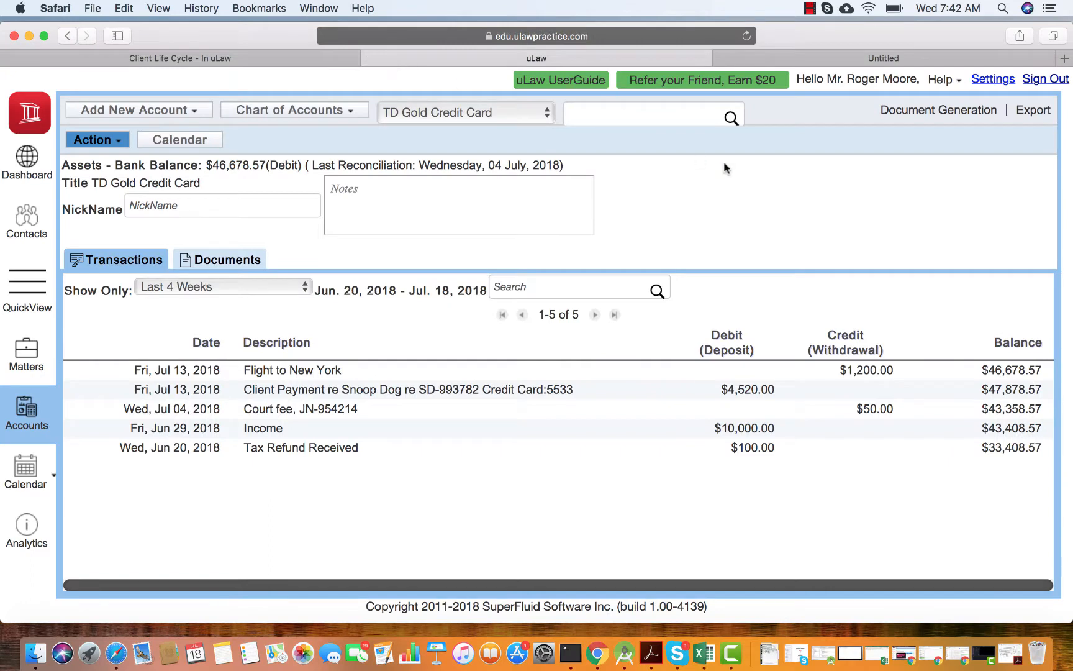
Open the general reconciliation for the TD Gold Credit Card account.
click(914, 112)
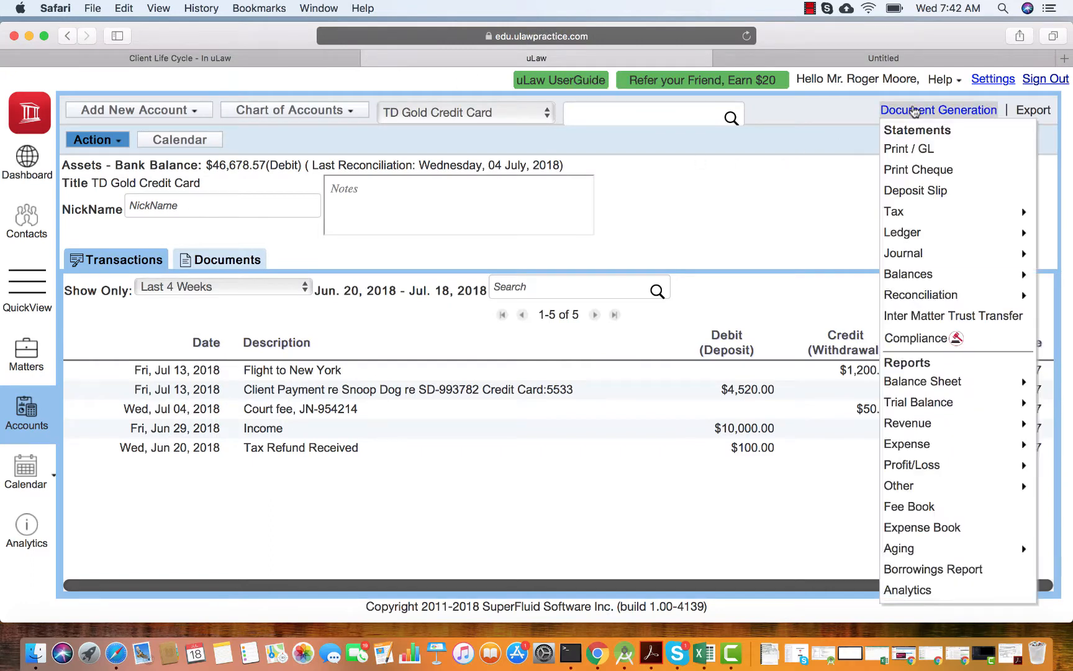
mouse_move(920, 297)
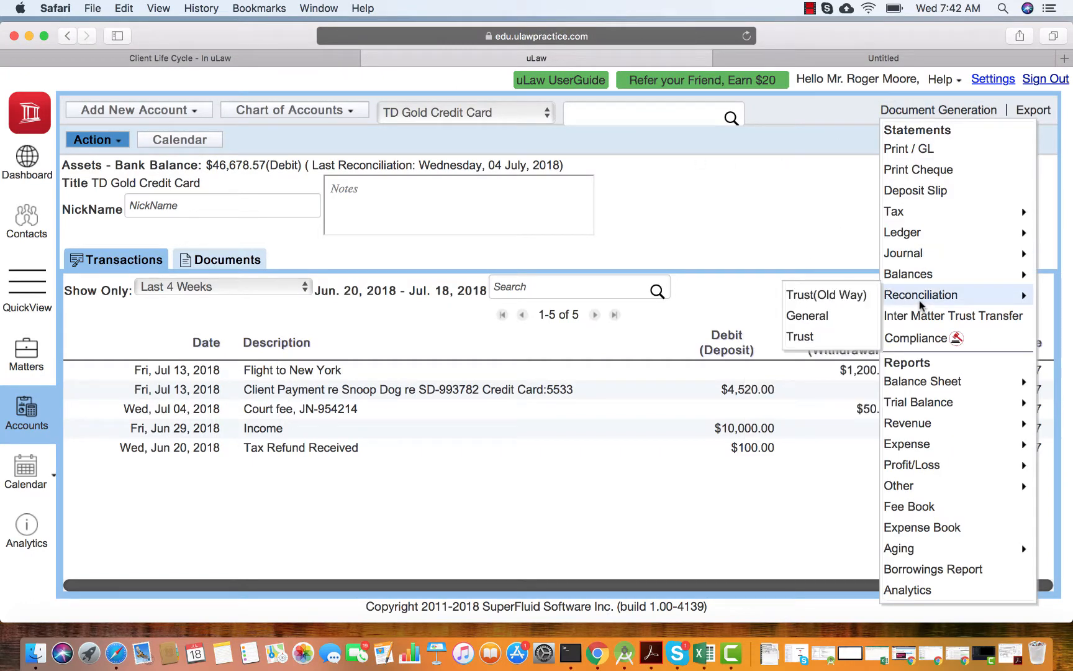
click(805, 316)
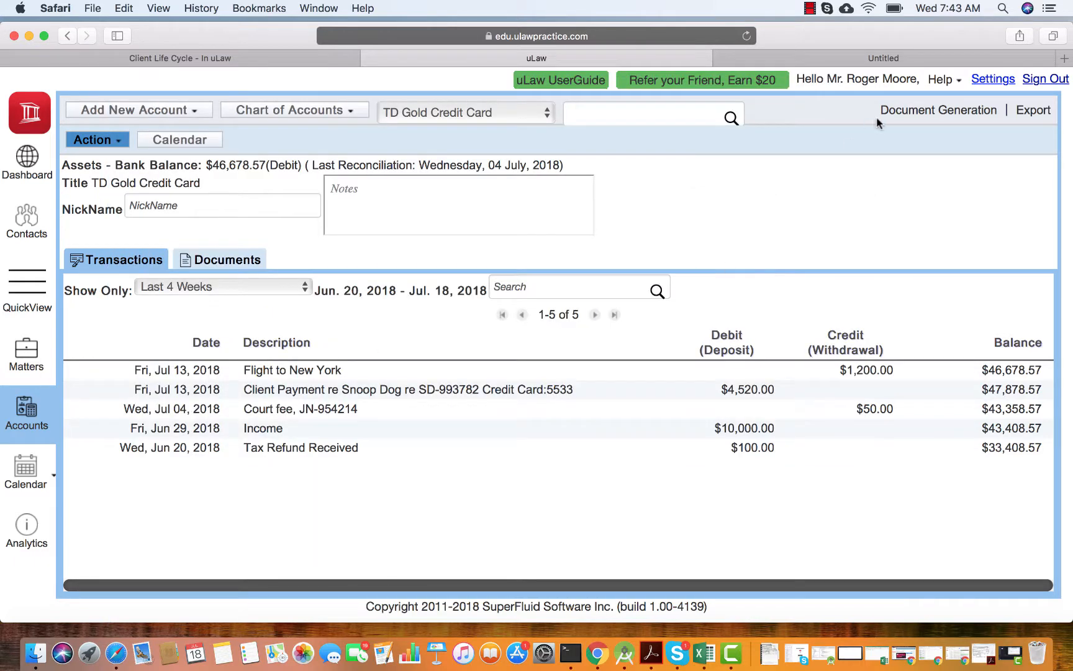
Start a bank statement import for the TD Gold Credit Card account with CIBC as the statement's bank.
click(111, 144)
mouse_move(89, 372)
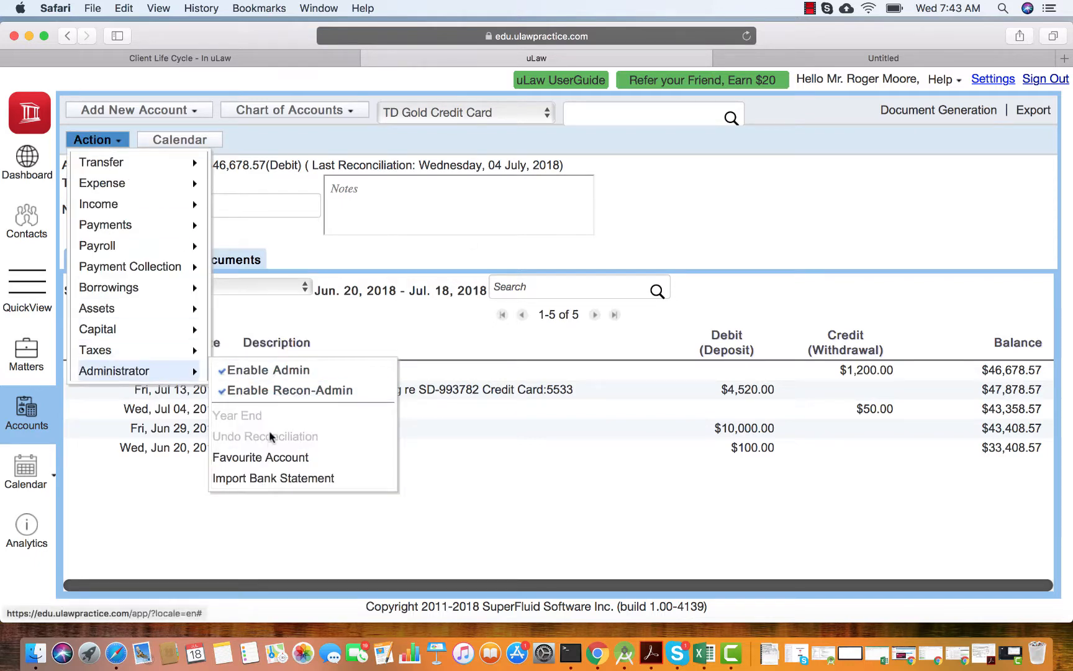
click(269, 480)
click(333, 236)
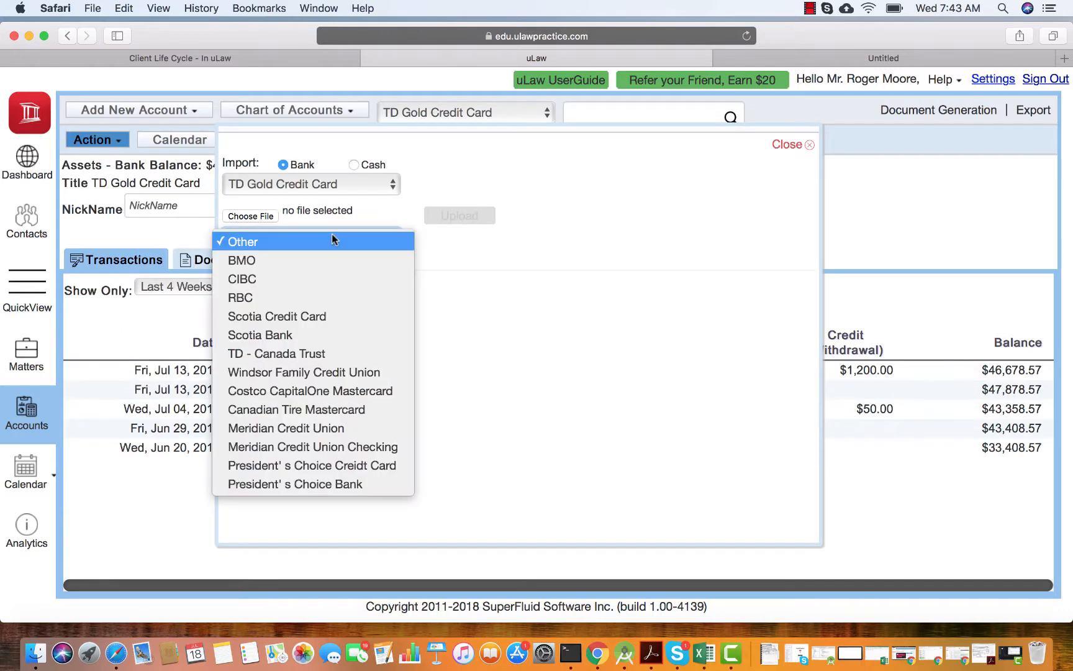
click(303, 281)
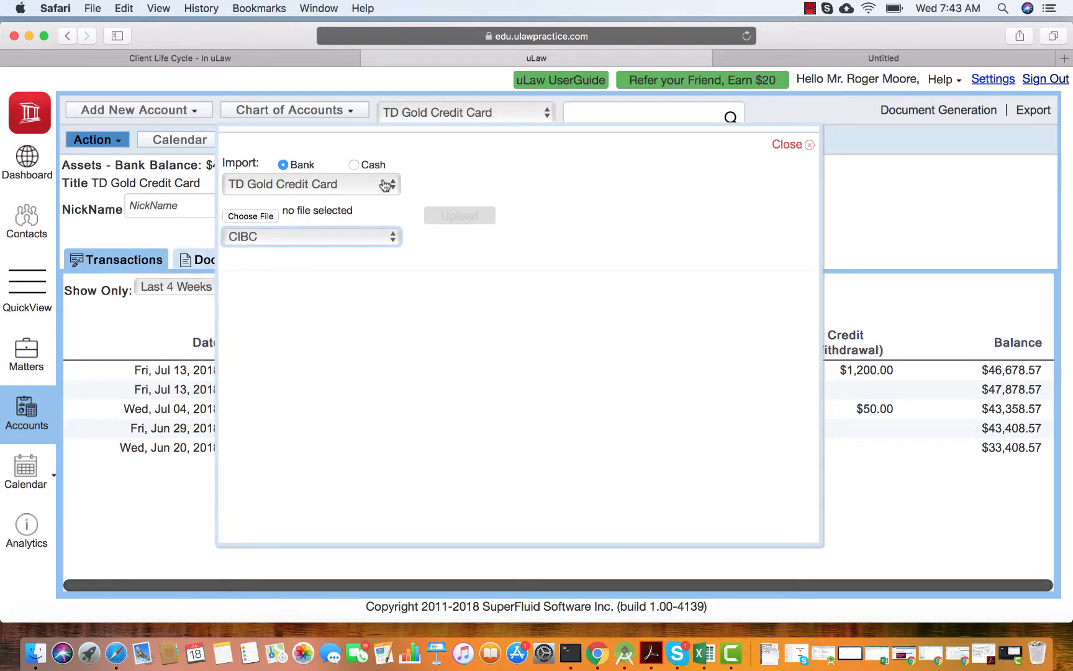
Search the computer for "cibc", choose cibccreditcardPart.csv as the statement file and upload it.
click(271, 217)
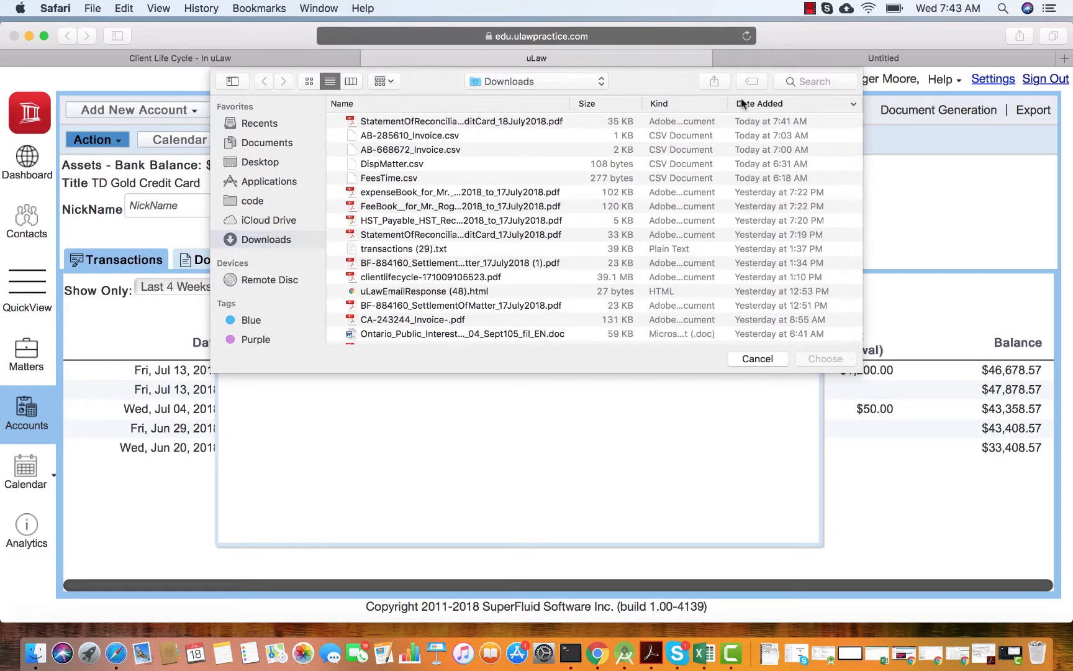
click(801, 83)
text(cibc)
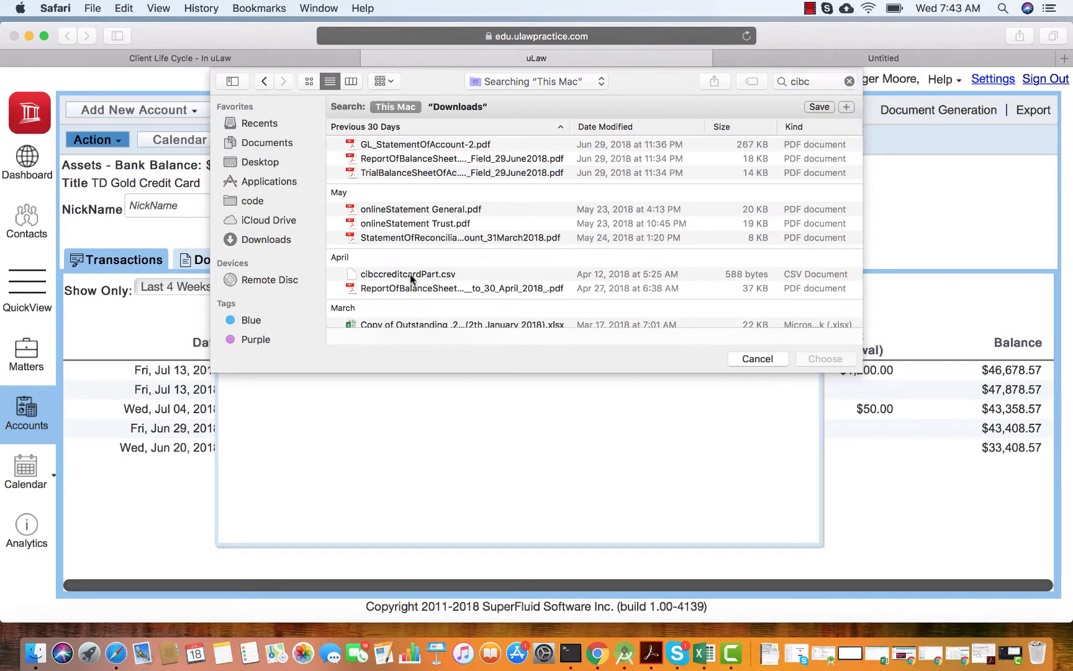
double_click(410, 274)
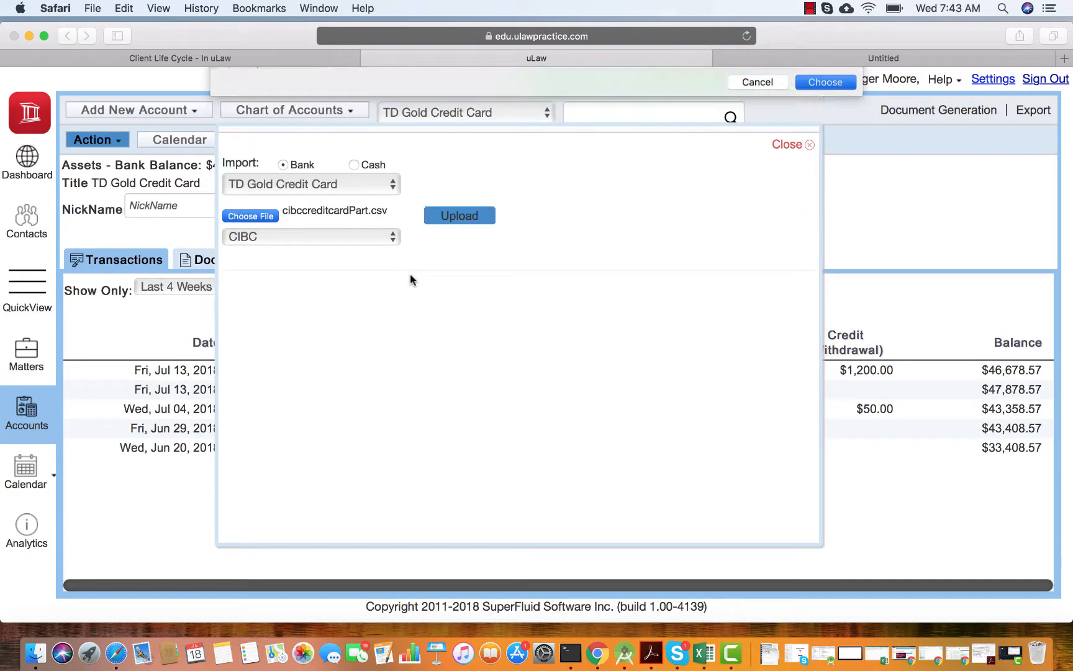
click(466, 217)
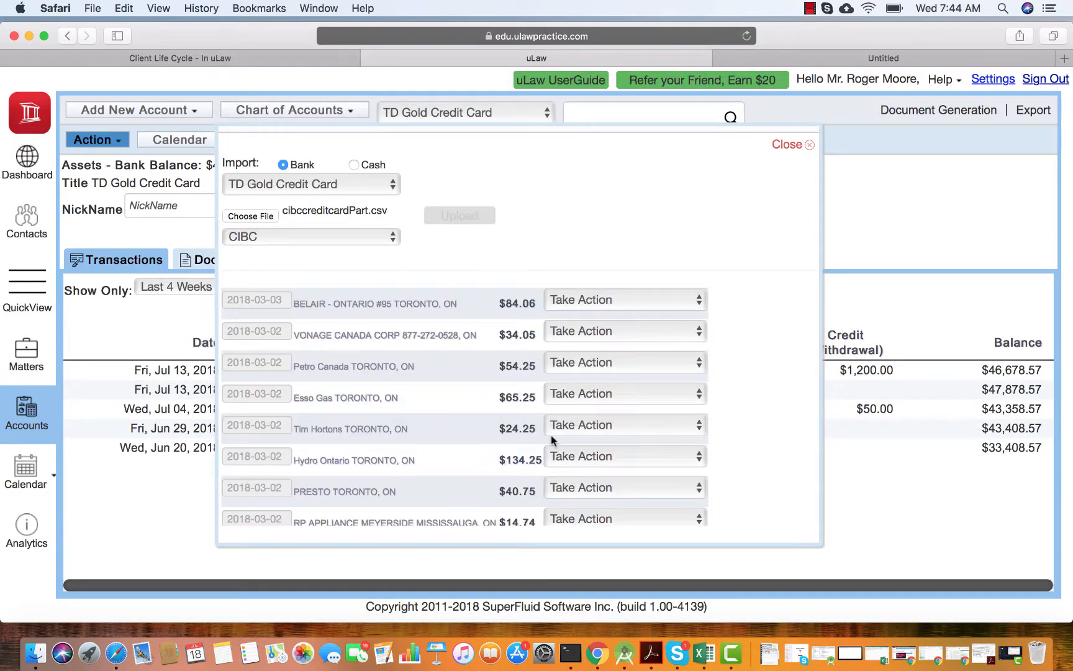
Record the imported Tim Hortons transaction as an office expense under Meals.
click(707, 428)
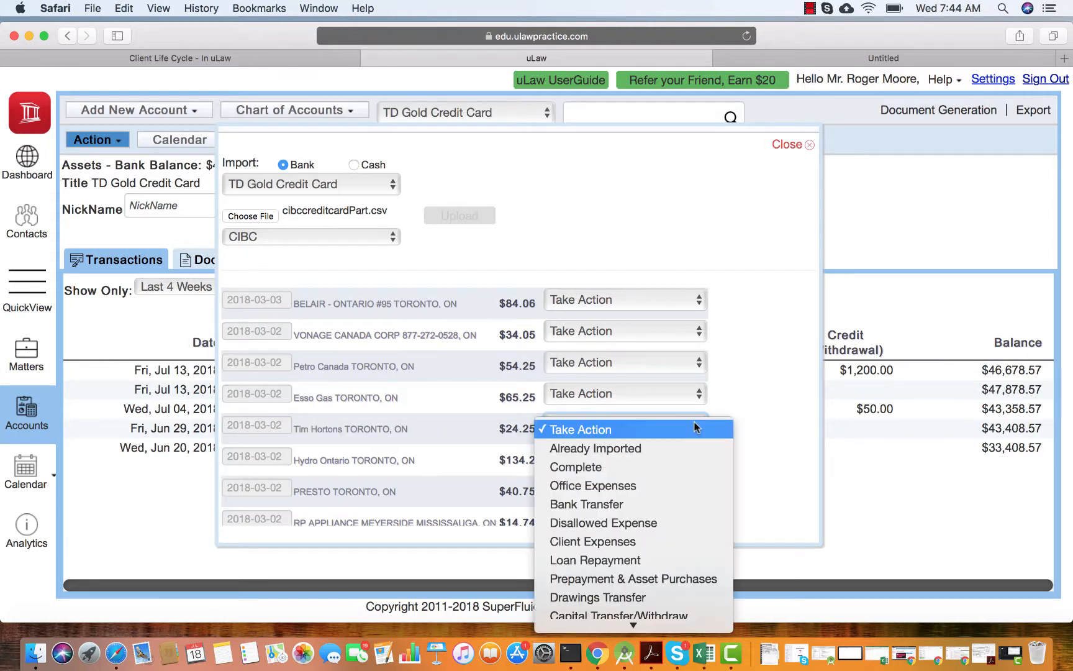
click(641, 486)
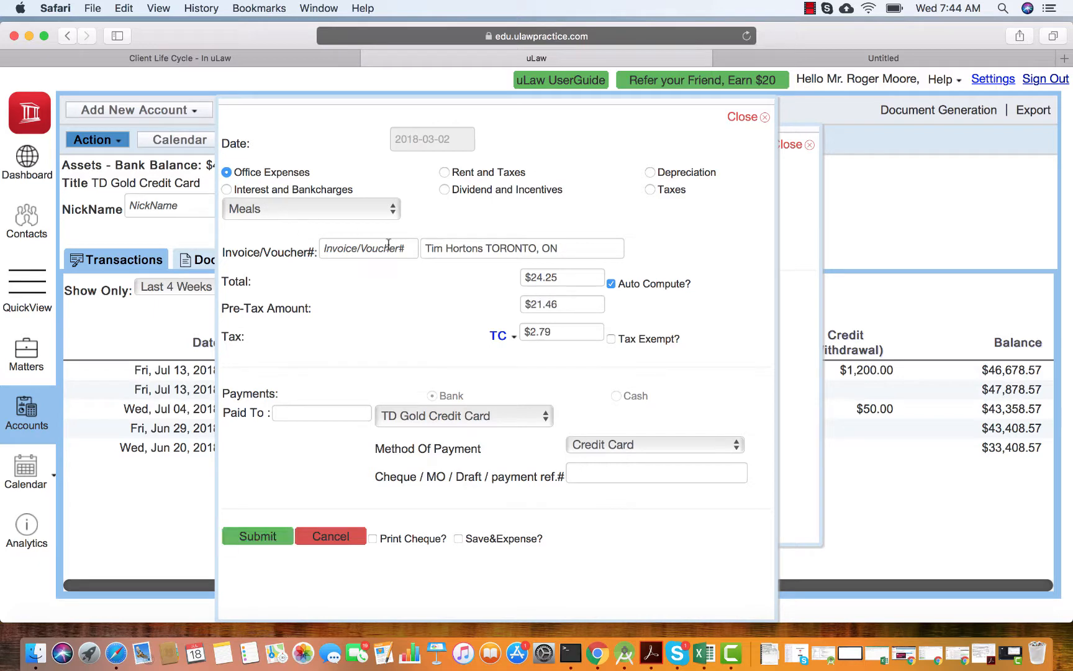
click(254, 535)
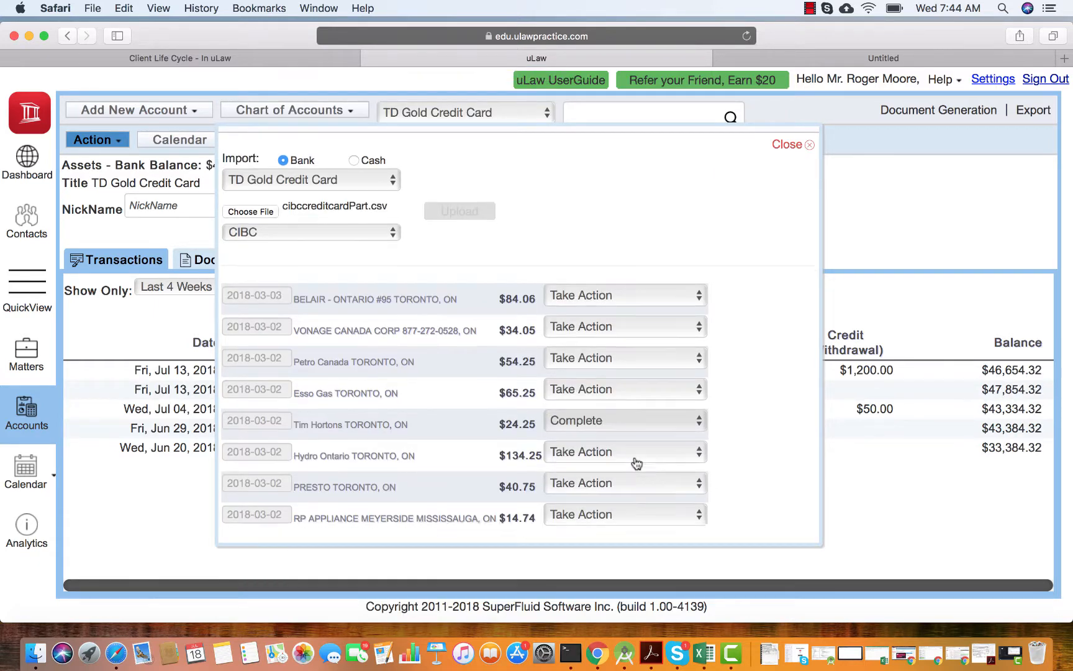
Record the imported Hydro Ontario transaction as a Rent and Taxes expense under Hydro, and close the statement import.
scroll(637, 463, down, 1)
click(652, 430)
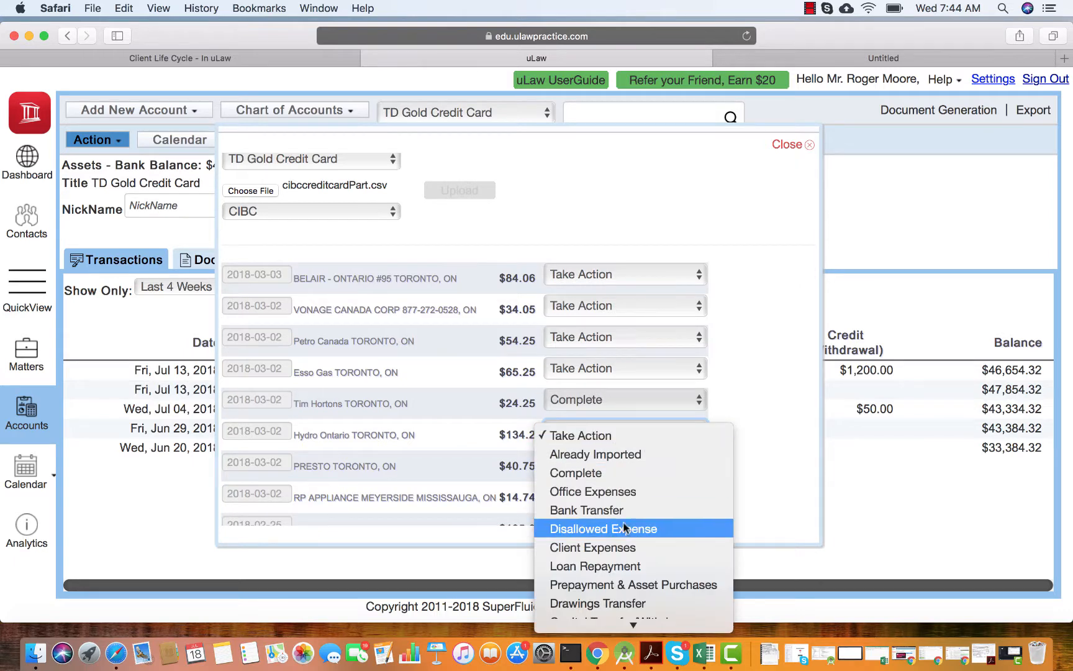
click(617, 488)
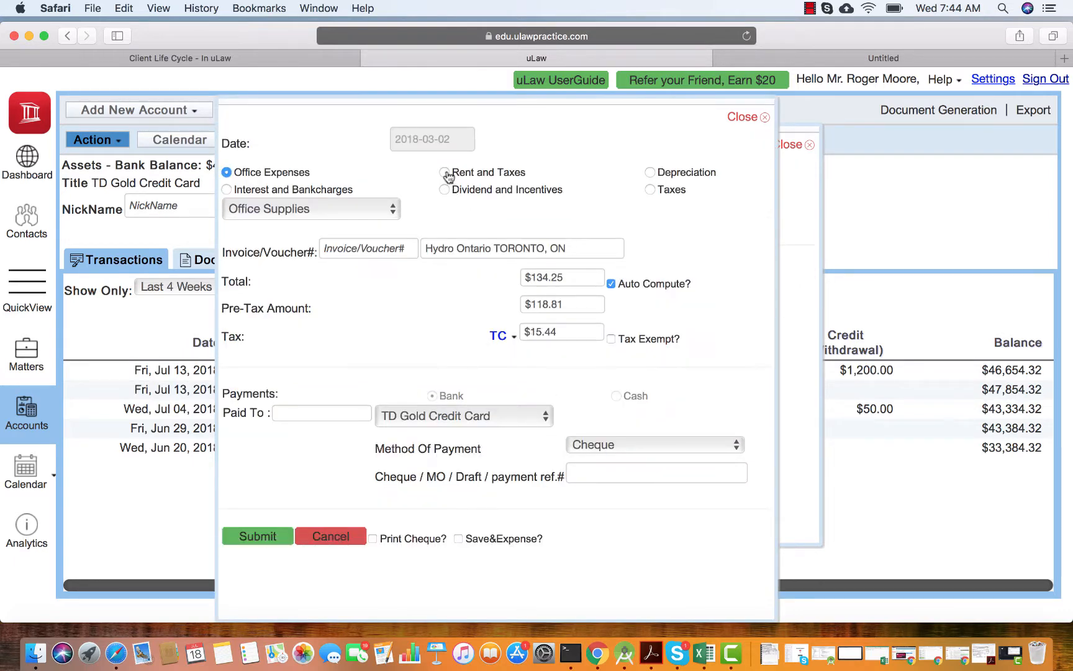
click(444, 173)
click(332, 211)
click(287, 247)
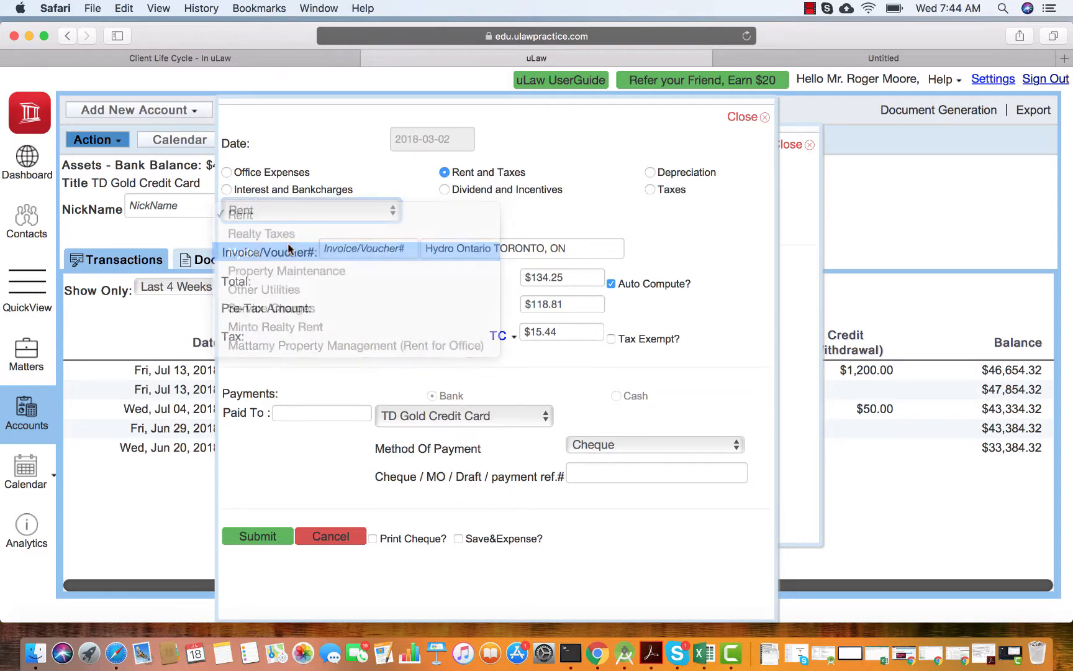
click(256, 535)
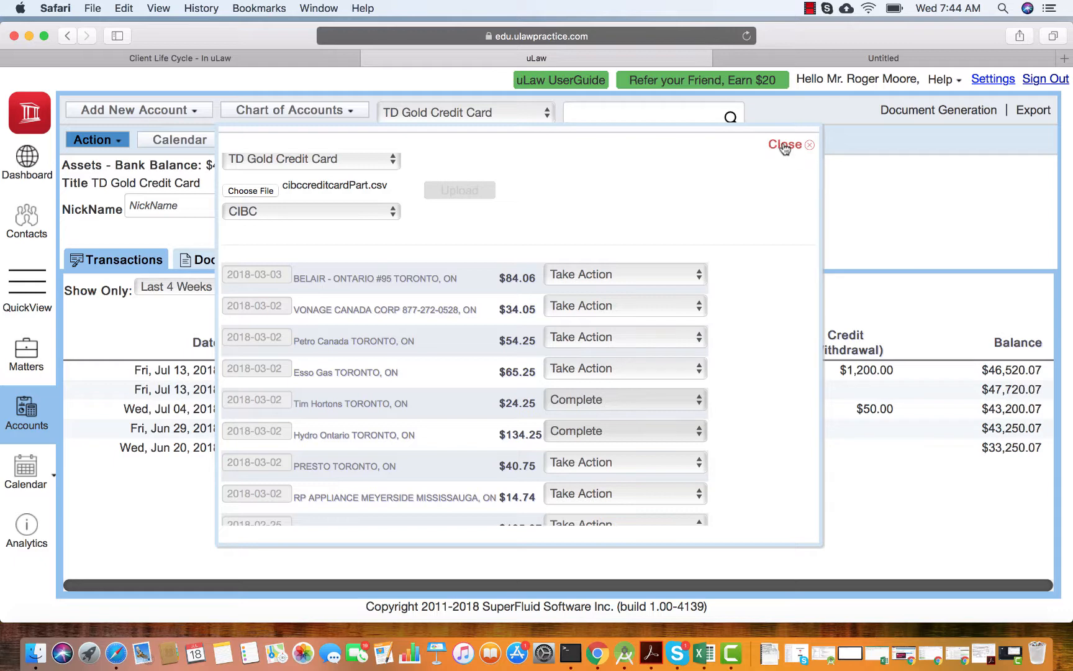
click(784, 146)
Reopen the general reconciliation to check the imported expenses in the transaction list.
click(940, 112)
mouse_move(950, 323)
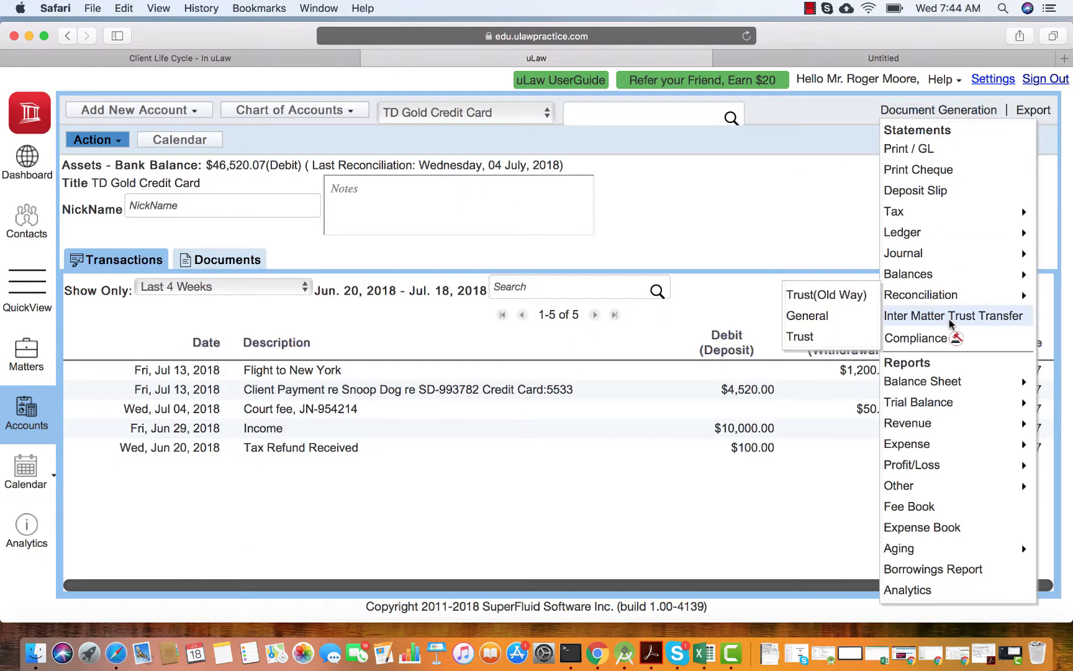
click(823, 318)
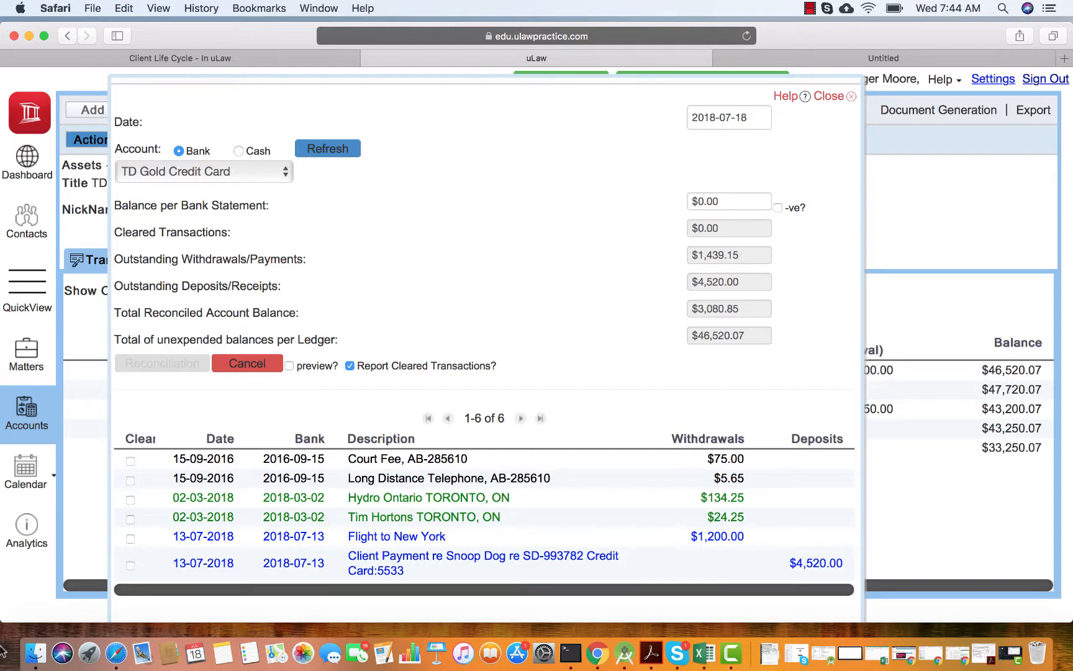
Mark the Hydro Ontario, Tim Hortons, Flight to New York and client payment transactions as cleared.
click(129, 499)
click(130, 520)
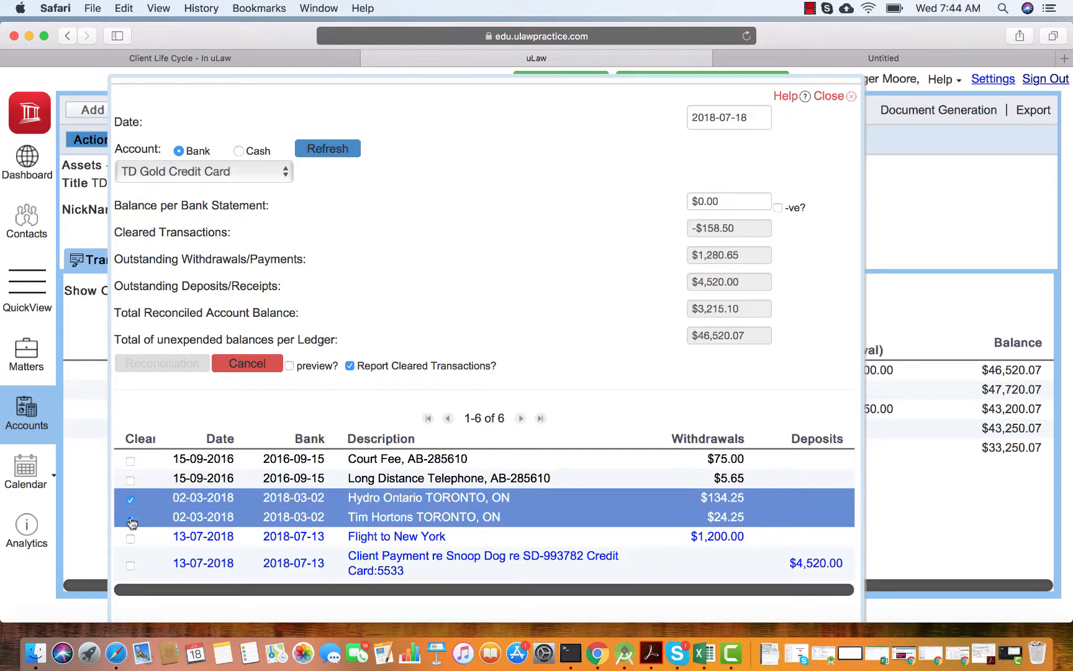
click(130, 539)
click(130, 566)
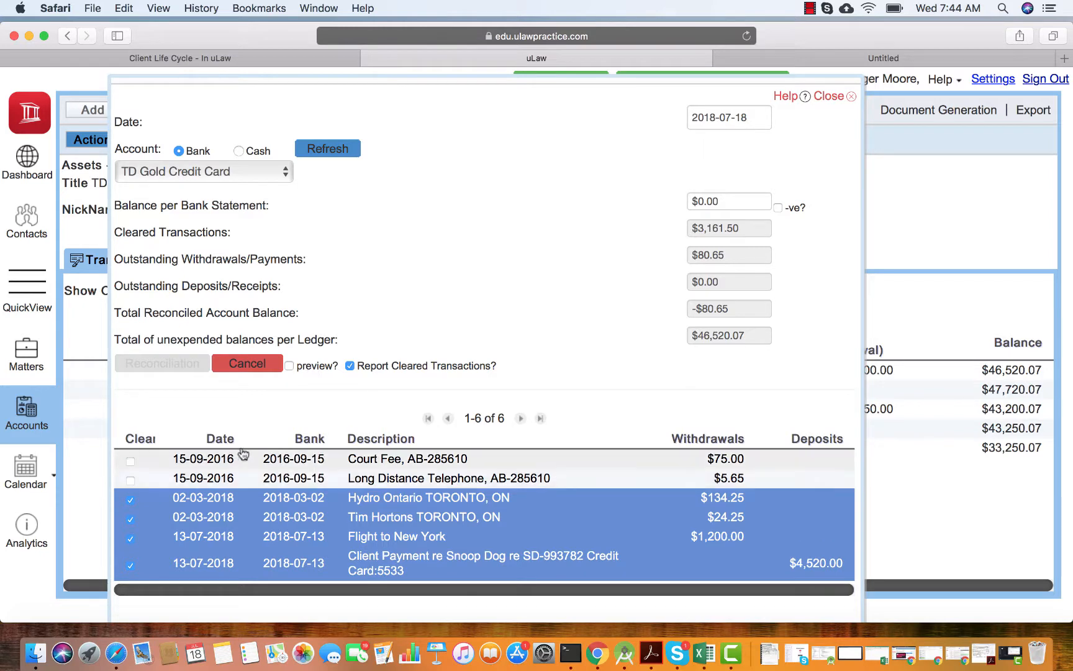
Remove the cleared mark from the Hydro Ontario, Tim Hortons, Flight to New York and client payment transactions.
click(130, 500)
click(130, 520)
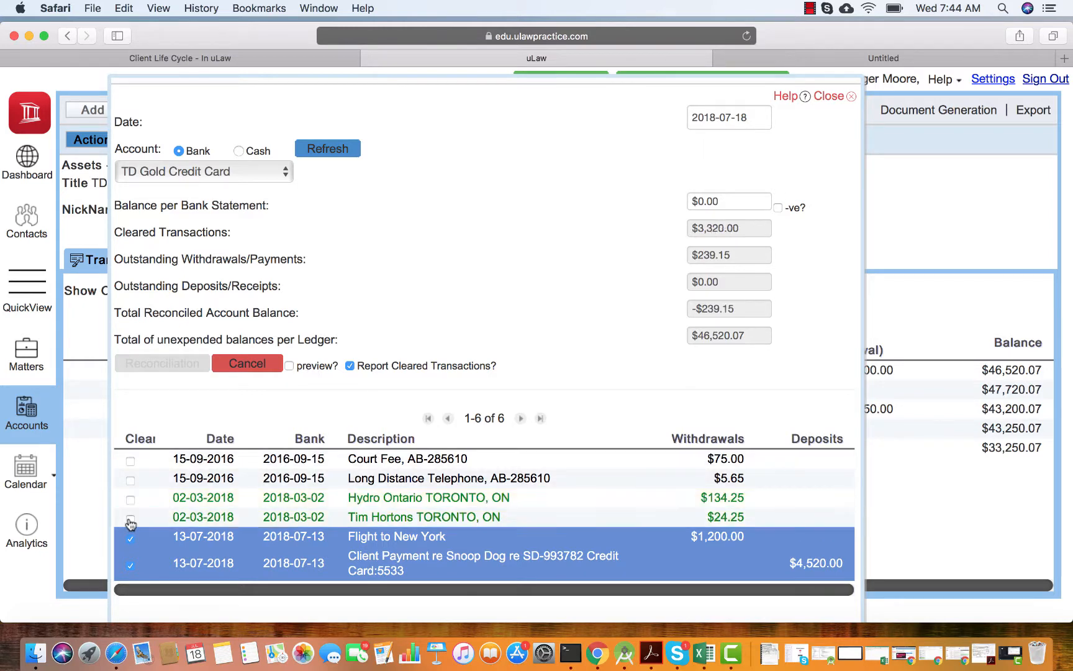
click(130, 538)
click(130, 565)
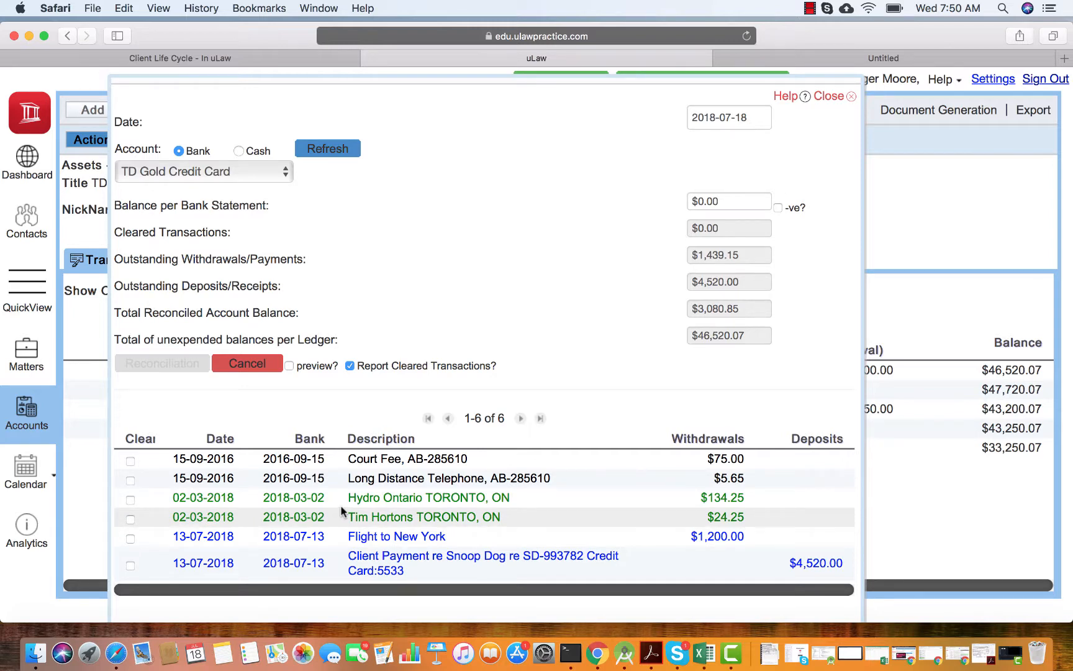
Close the reconciliation and open the list of Law Society compliance documents for financial management.
click(830, 96)
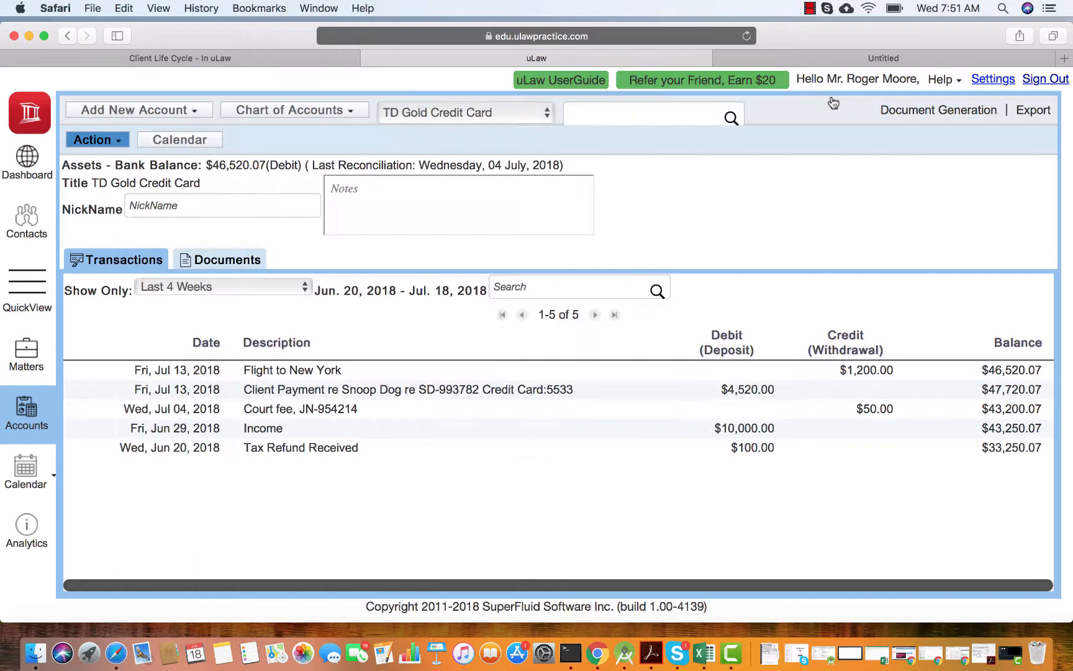
click(938, 118)
click(925, 341)
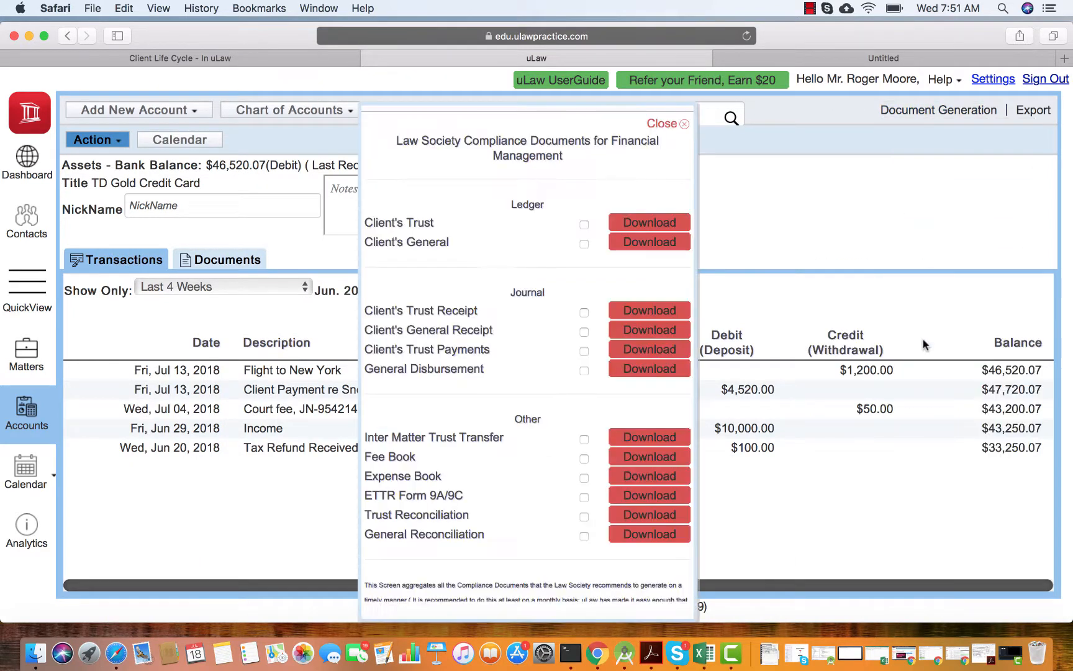